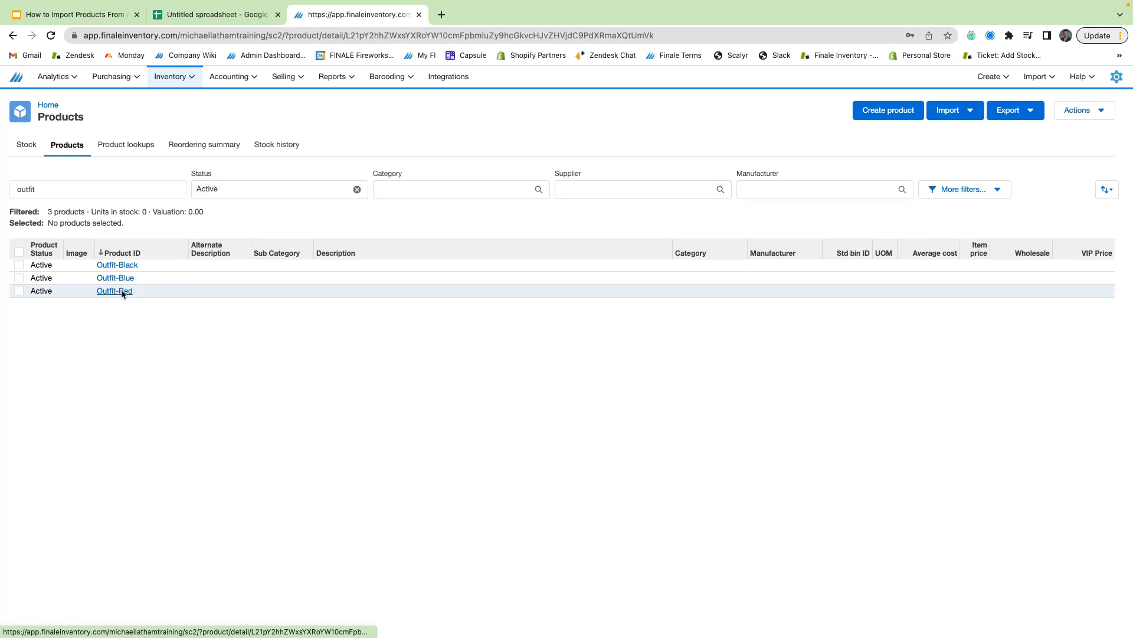
- Scroll down the Outfit-Red product detail page
scroll(182, 256, "down", 15)
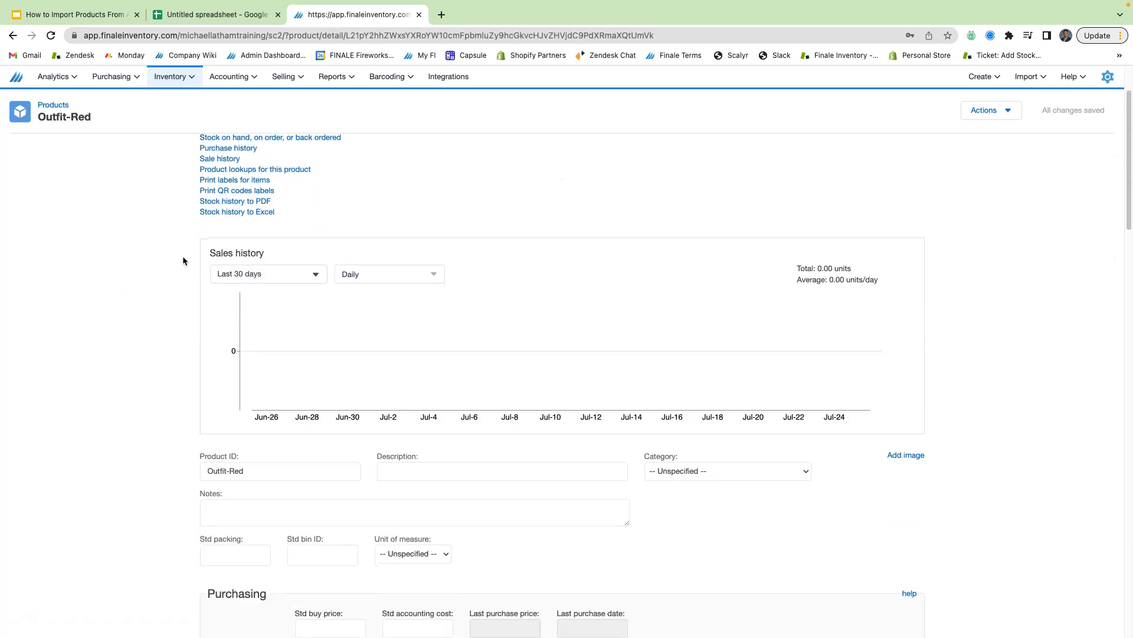
- Review Outfit-Red's bill of materials: R-100, Golf-100 and Kha-100 at quantity 1 each
scroll(183, 258, "down", 15)
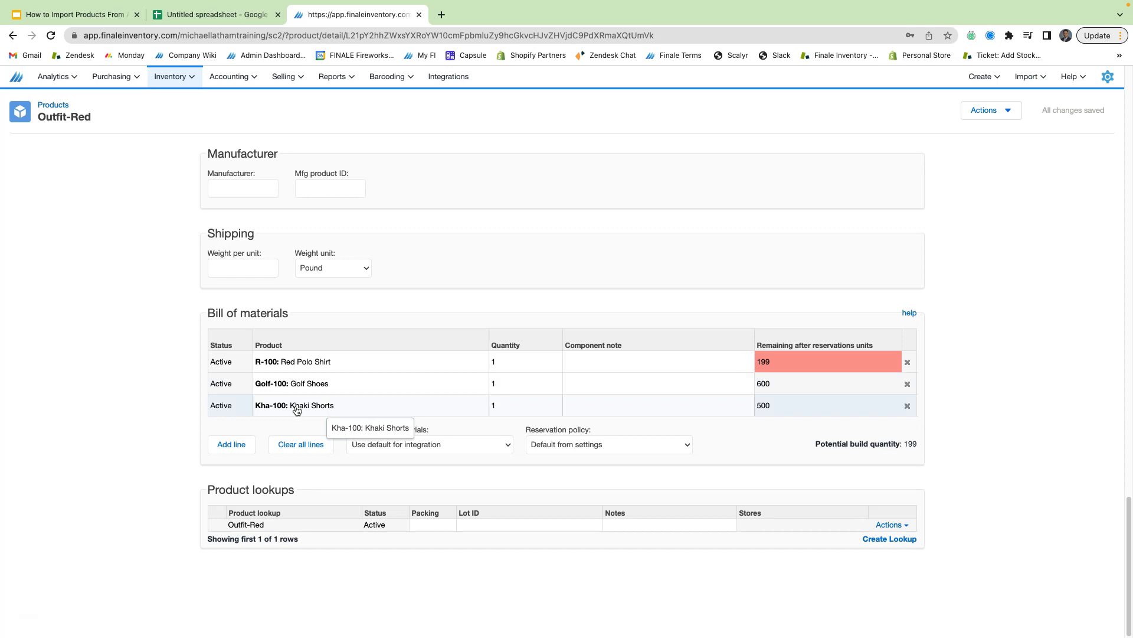
scroll(319, 413, "up", 1)
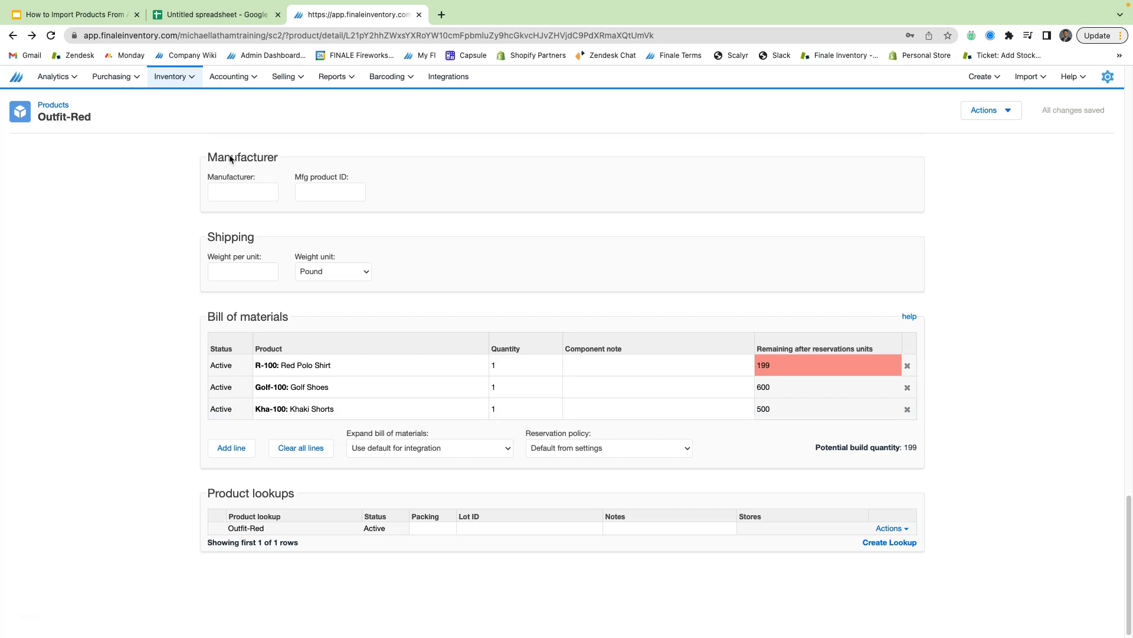
left_click(179, 79)
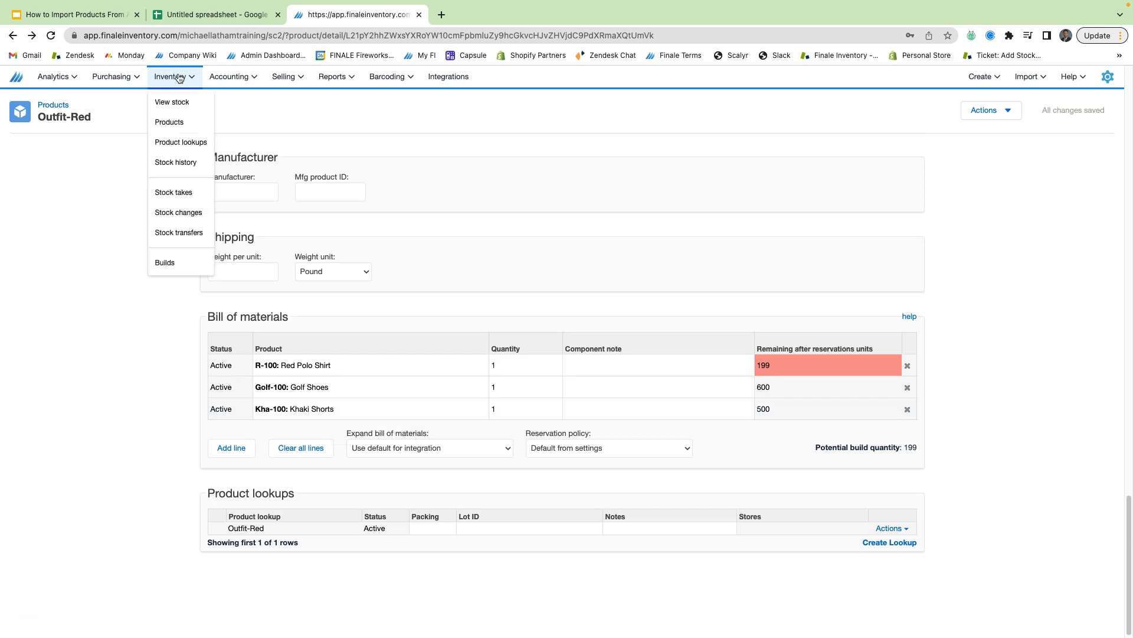
- Start a batch build import and copy build rows A2:D5 from the Google Sheet
left_click(192, 270)
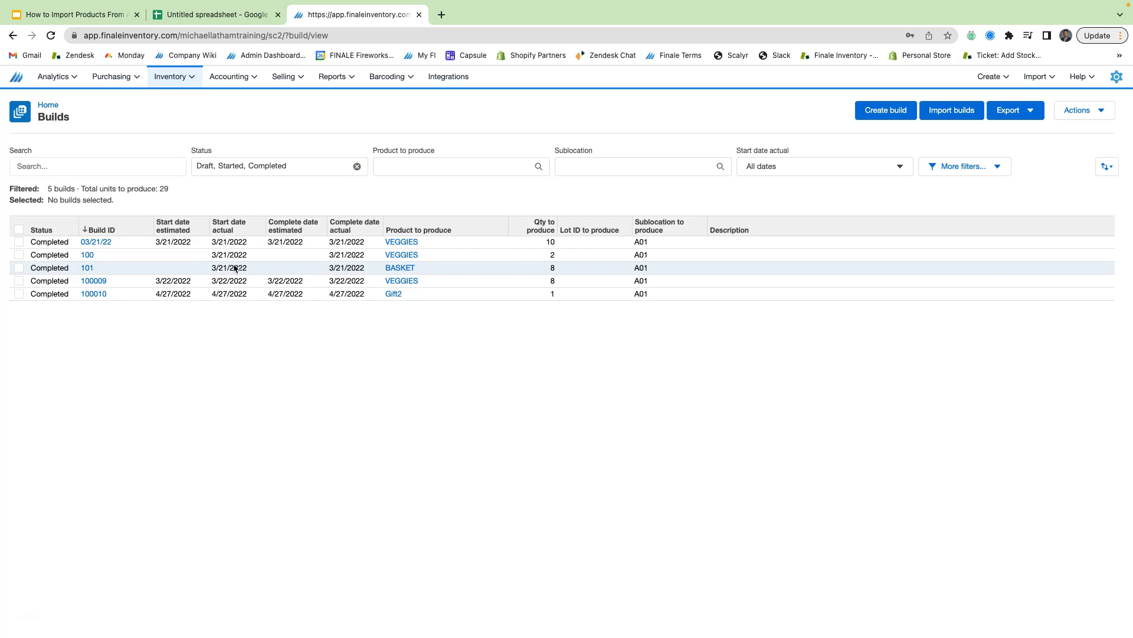
left_click(947, 112)
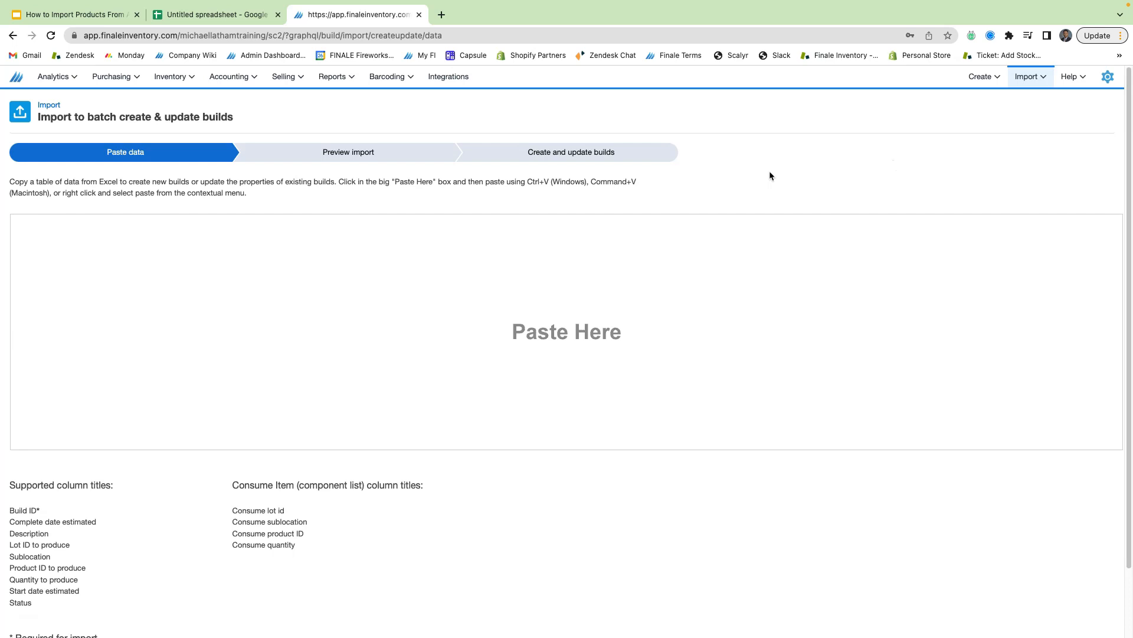
left_click(213, 14)
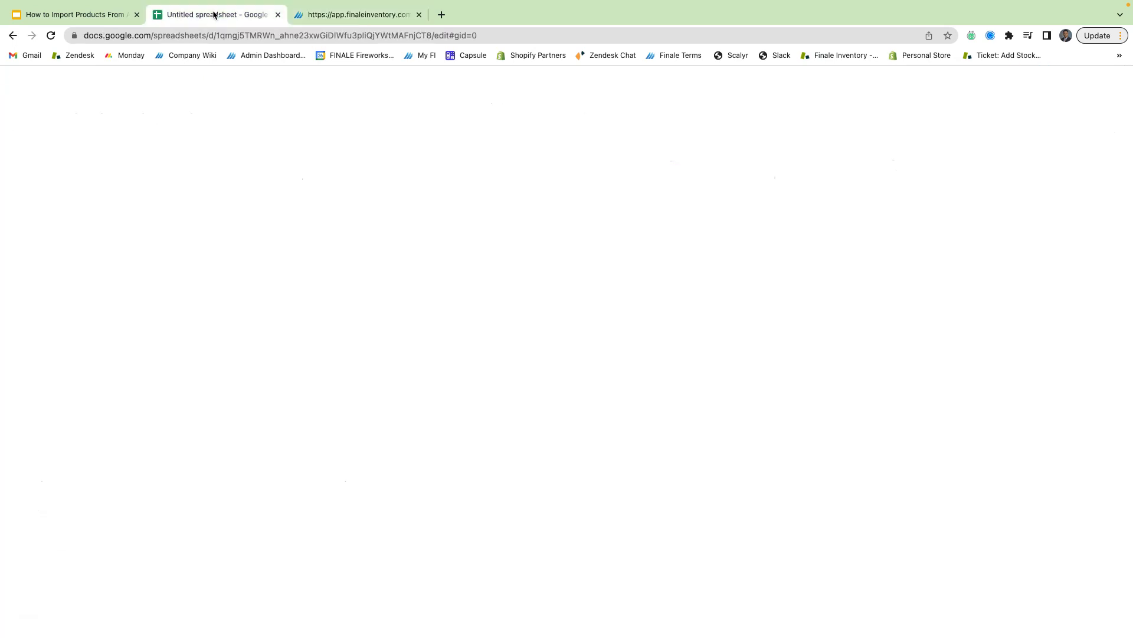
left_click_drag(61, 171, 282, 210)
key("ctrl+c")
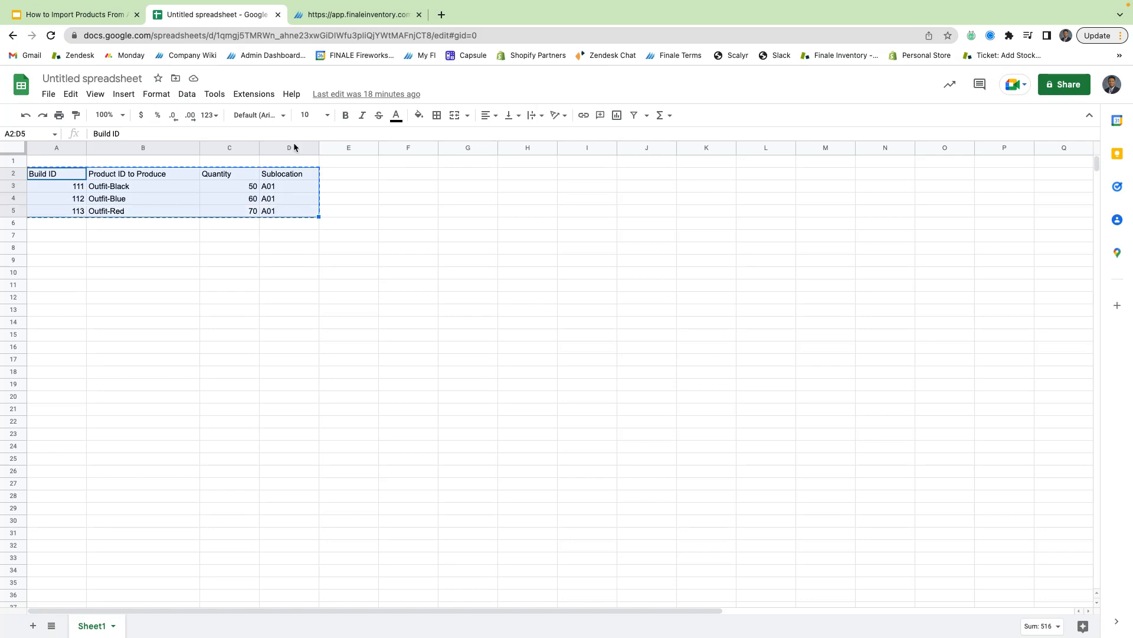
left_click(342, 16)
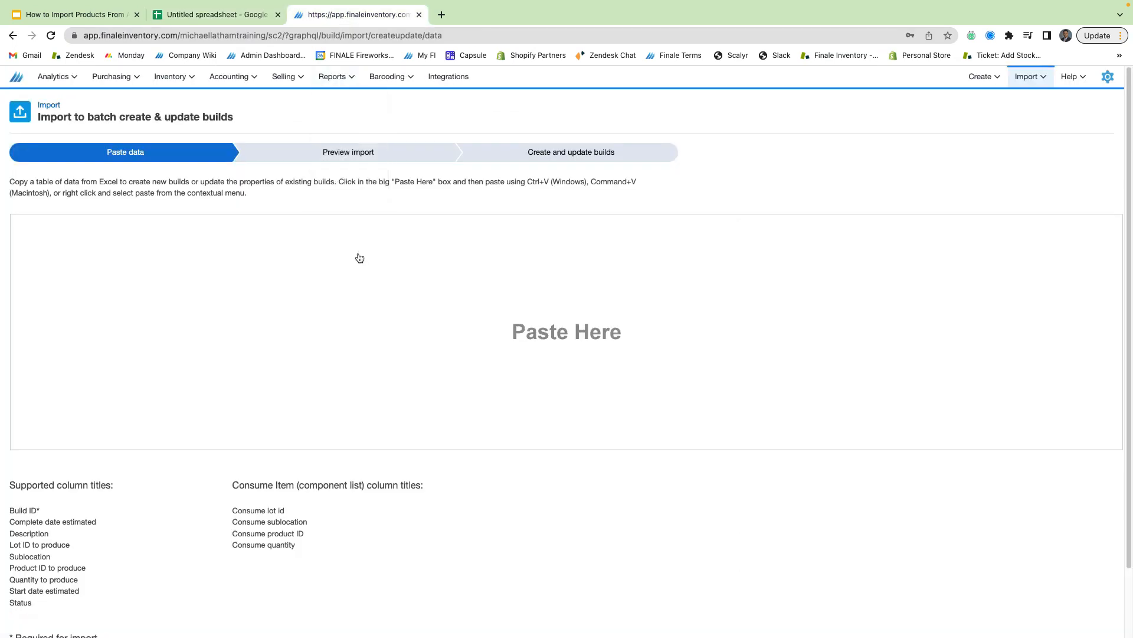
- Paste the copied build rows 111–113 into the import's paste area
left_click(543, 326)
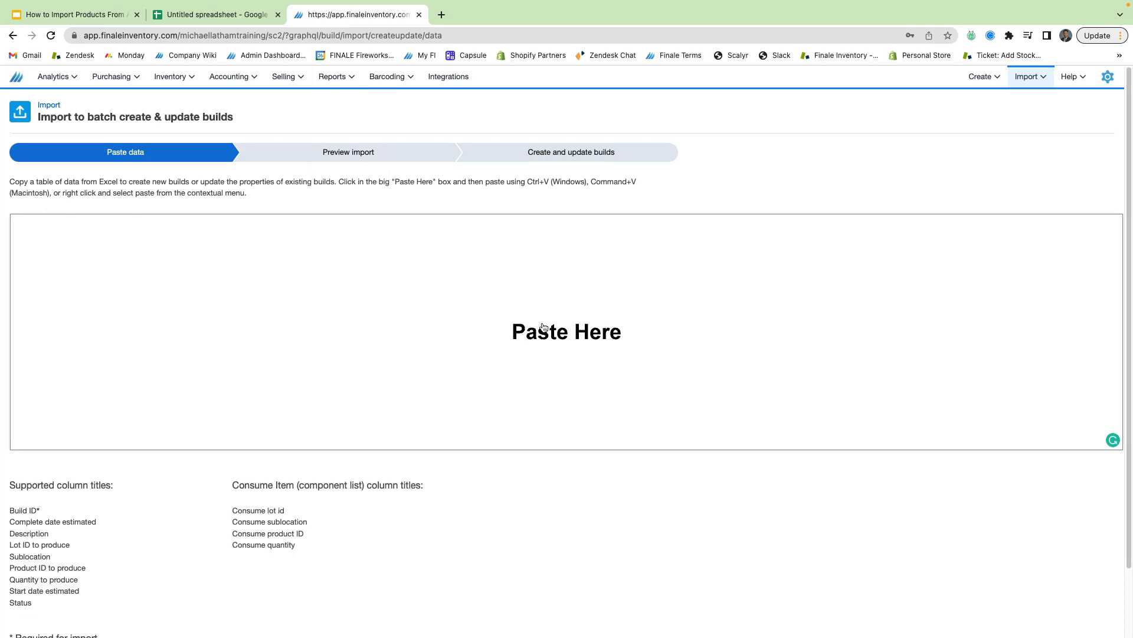
key("ctrl+v")
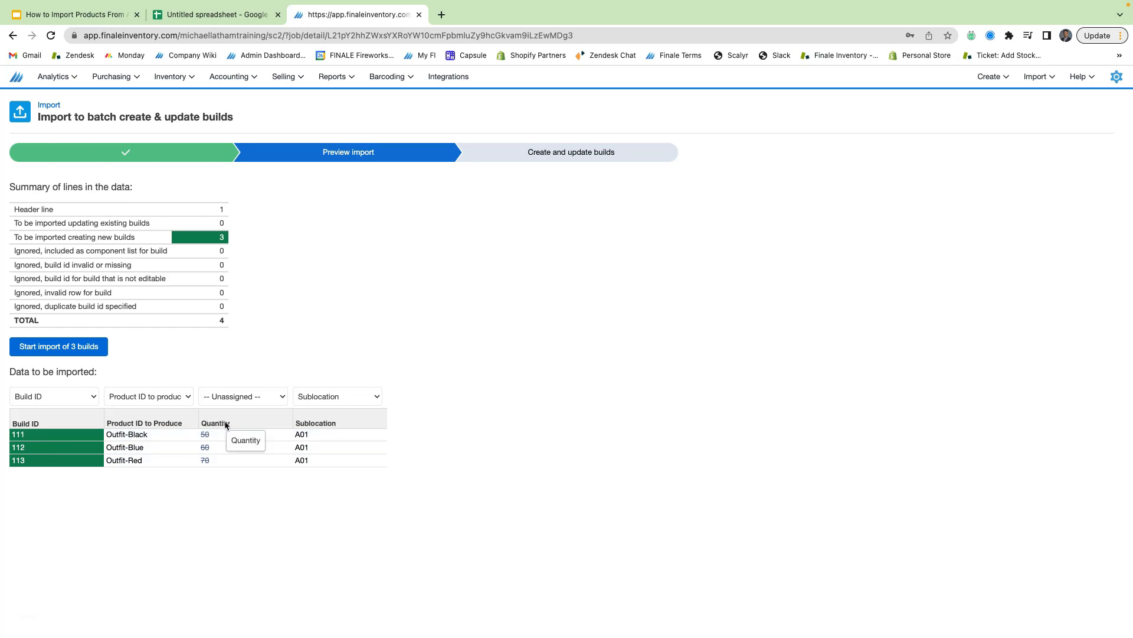
- Map the Quantity column to Quantity to produce and import builds 111–113 (50, 60, 70)
left_click(227, 398)
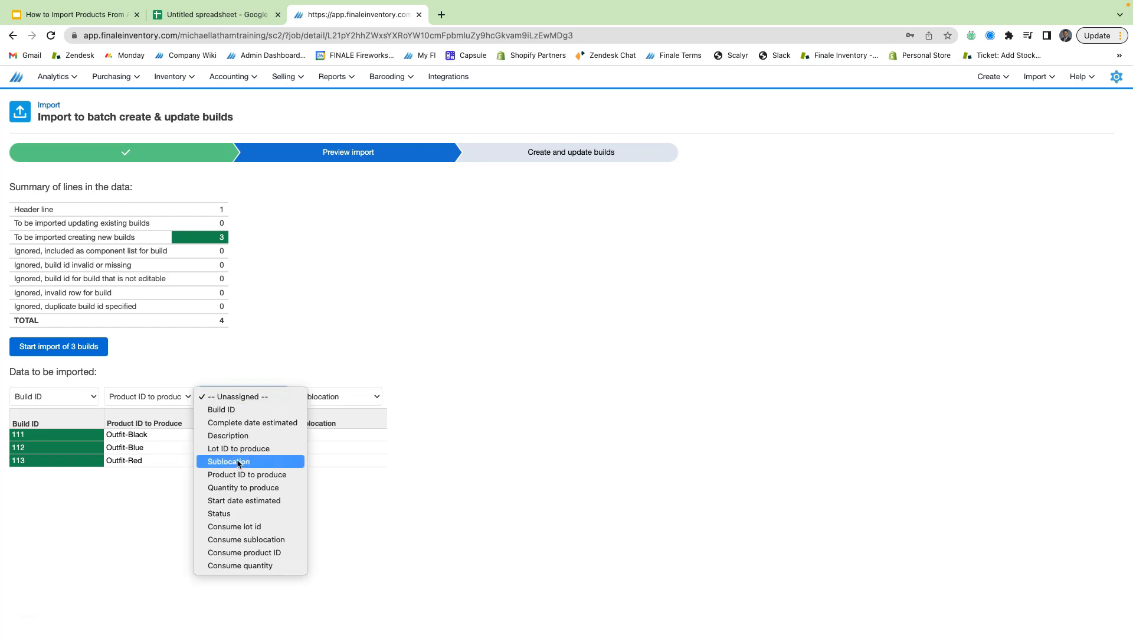
left_click(242, 487)
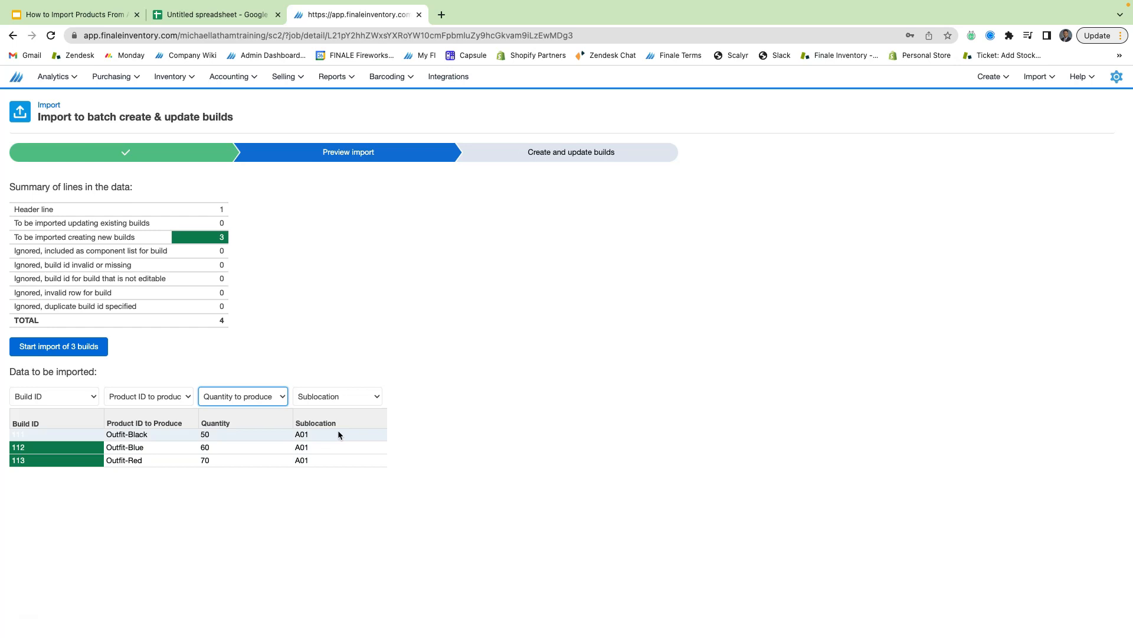
left_click(93, 348)
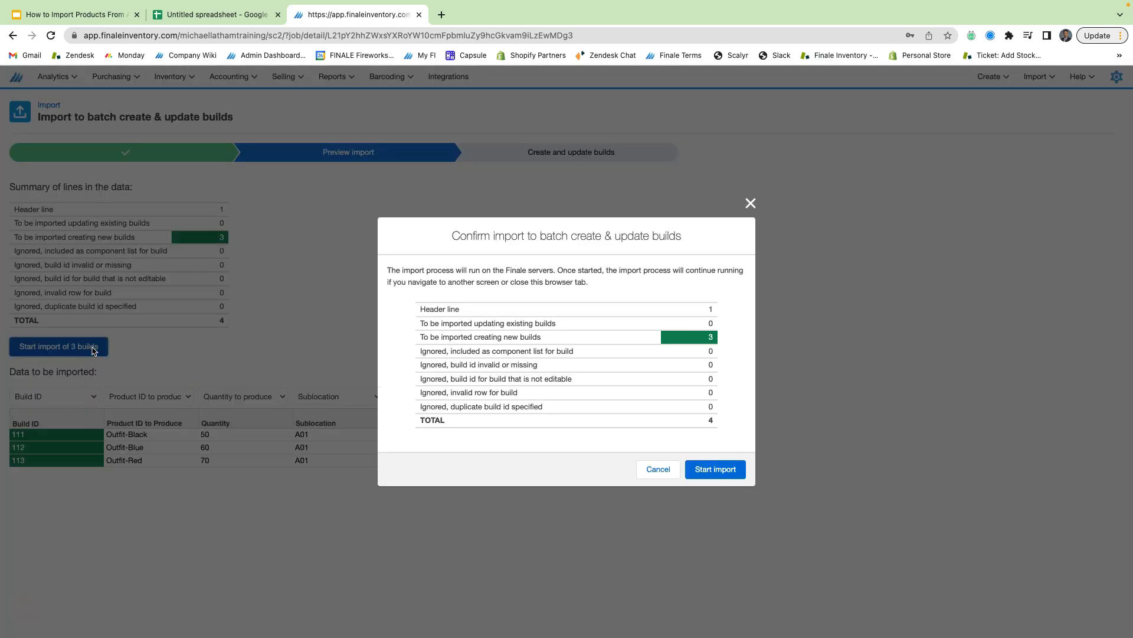
left_click(710, 471)
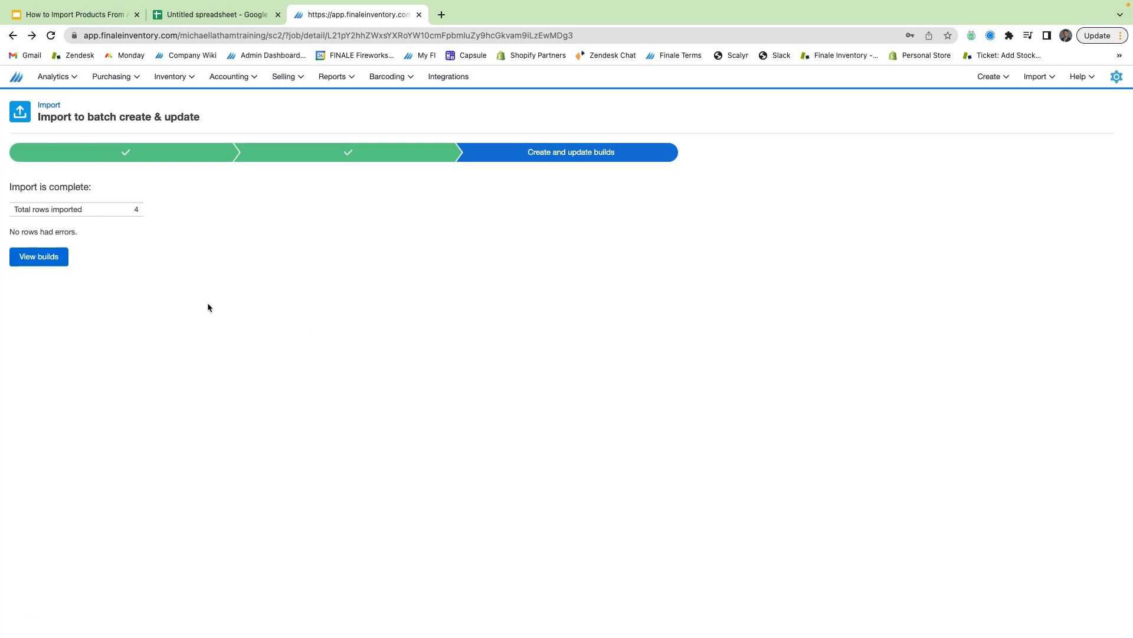
left_click(59, 258)
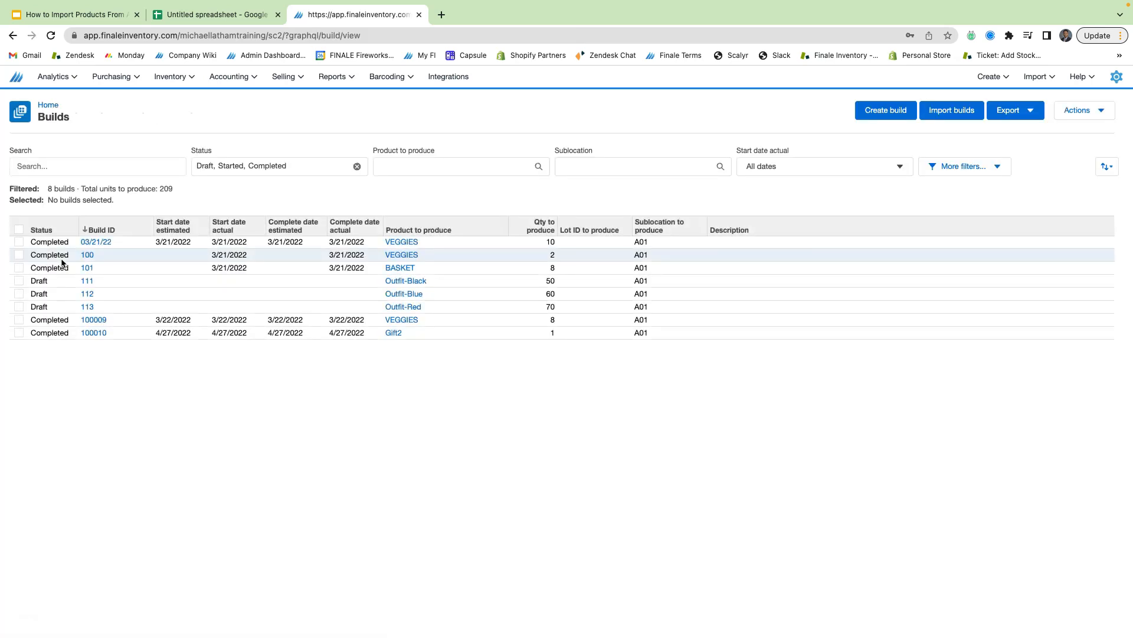
- Open draft build 113 for 70 Outfit-Red from the Builds list
left_click(88, 307)
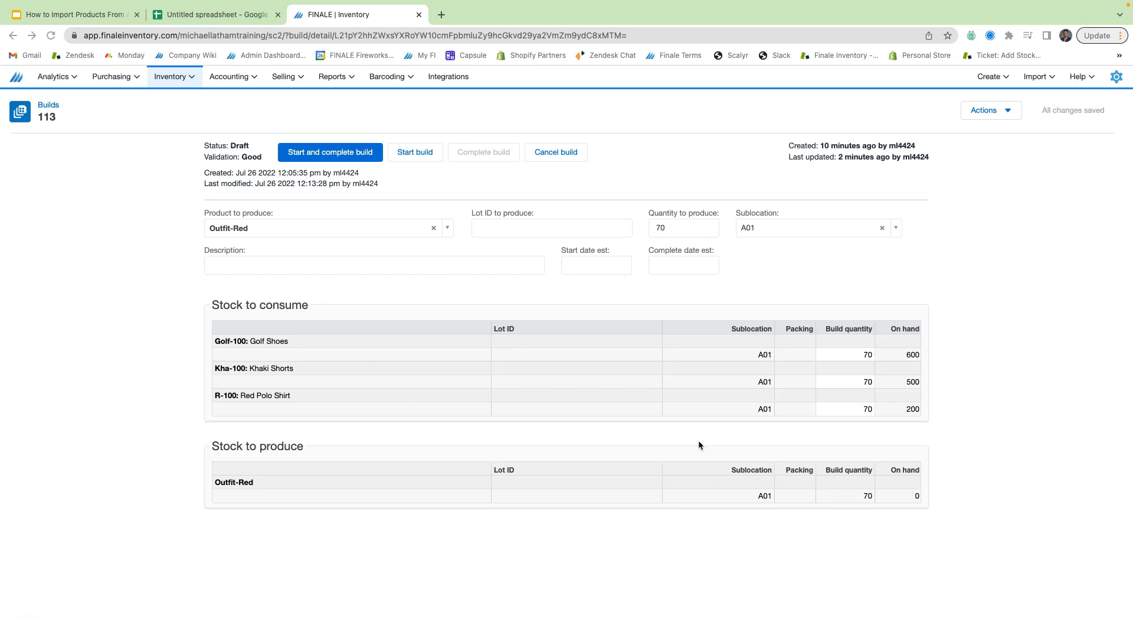
- Add a Status header in E2 and fill Completed down E3:E5 in the sheet
left_click(238, 17)
left_click(399, 175)
left_click(349, 176)
type("Status")
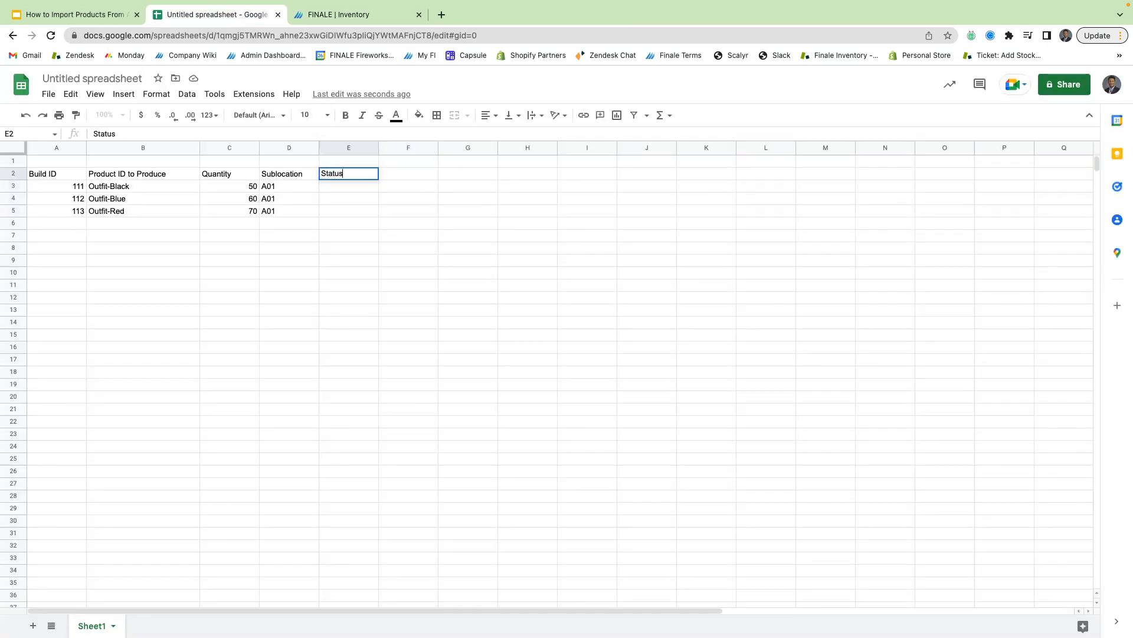
left_click(348, 185)
type("Completed")
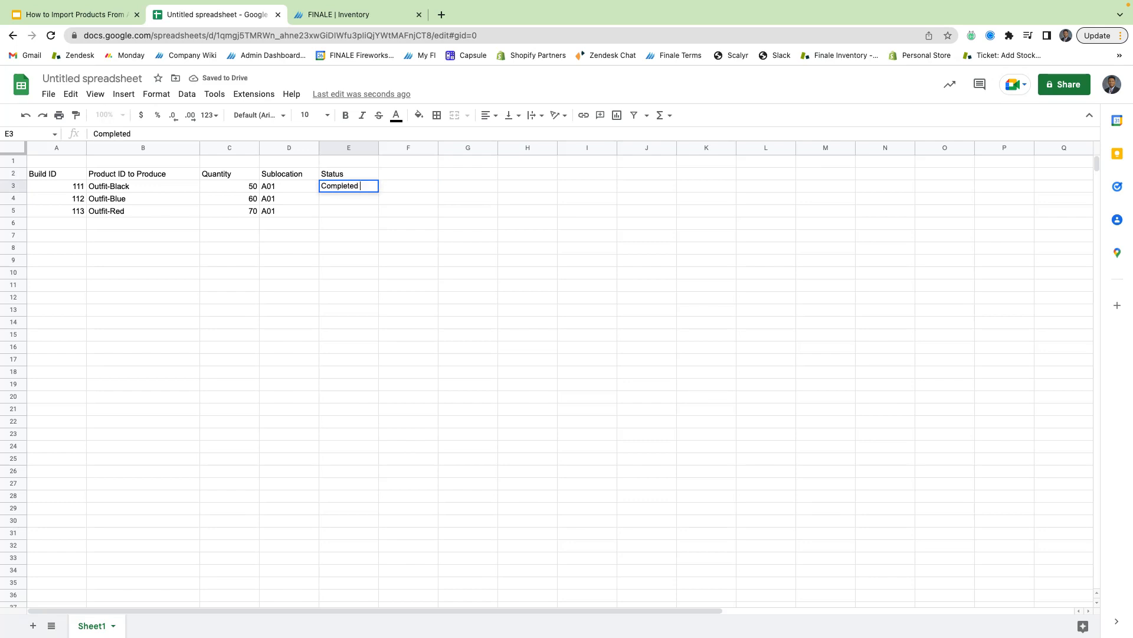
left_click(388, 191)
left_click(374, 190)
left_click_drag(378, 192, 378, 213)
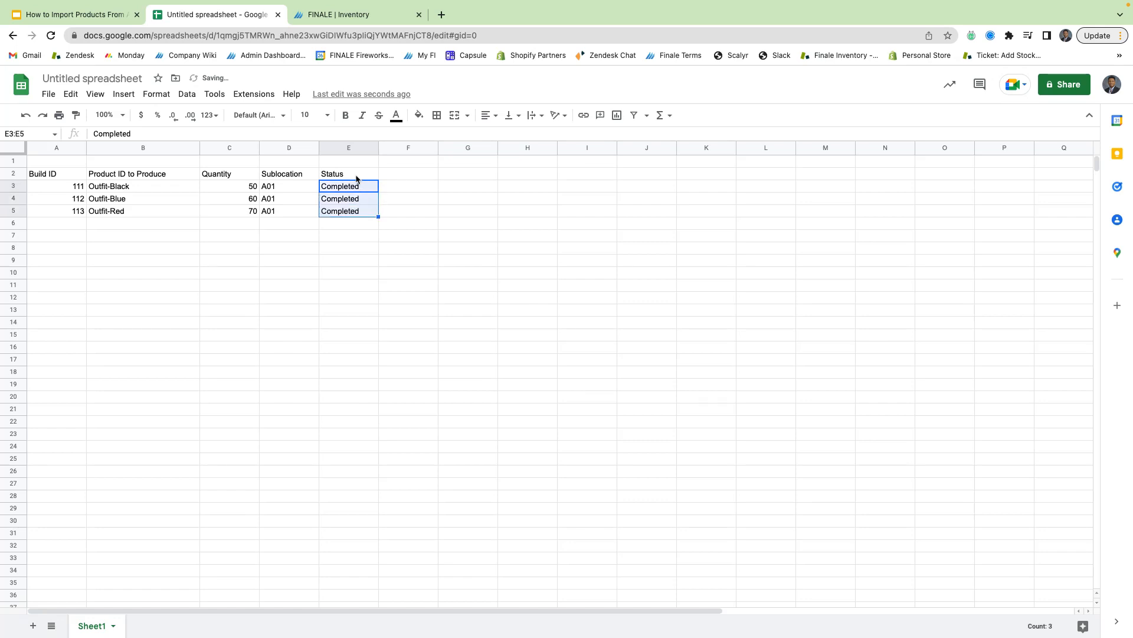
- Select the full build table A2:E5 and switch back to Finale Inventory
left_click(356, 178)
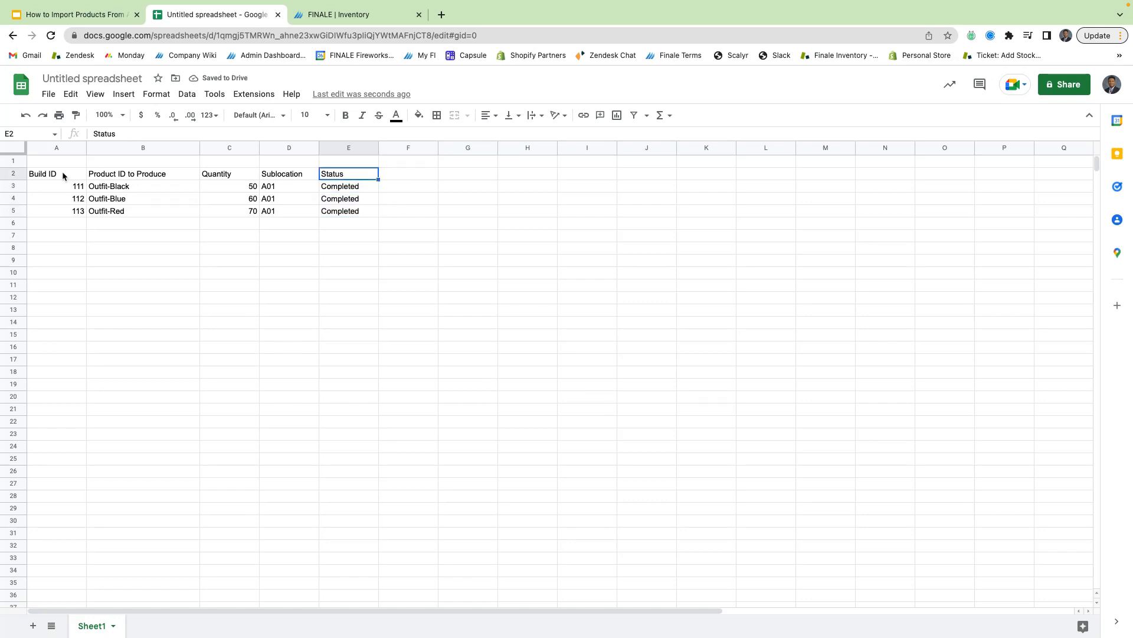
left_click_drag(62, 171, 341, 213)
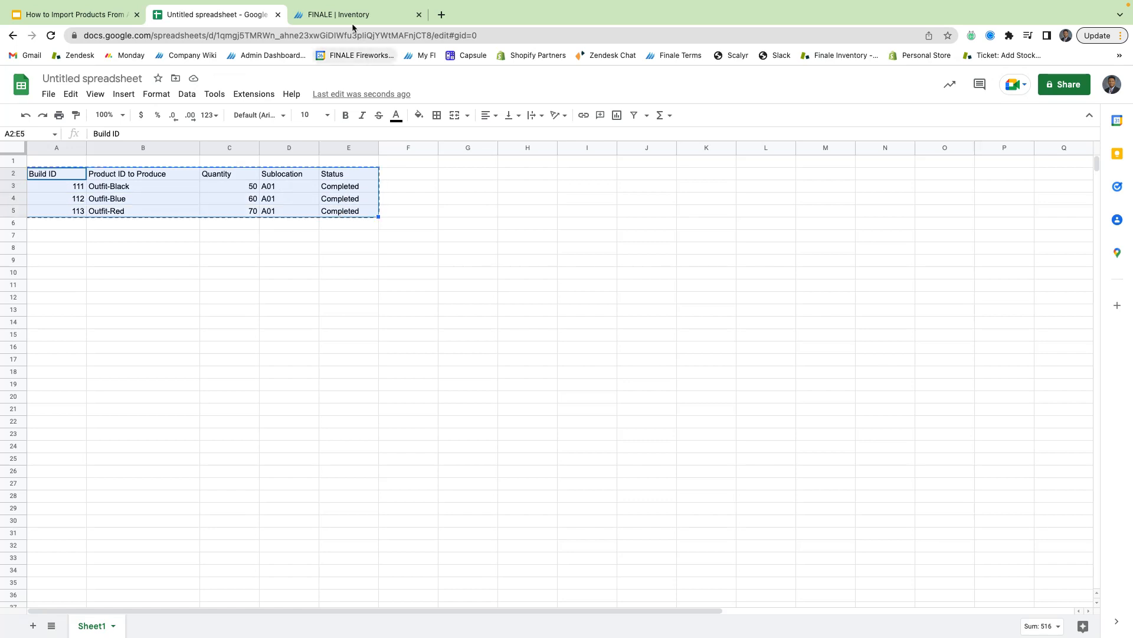
left_click(348, 16)
left_click(172, 77)
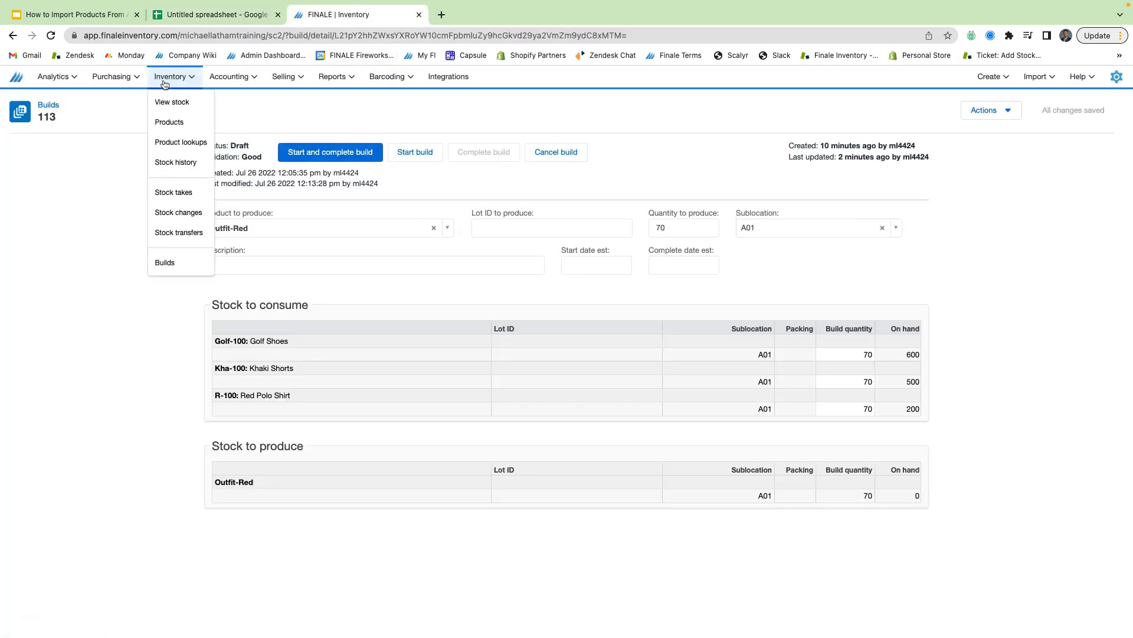
- Start a new build import and paste the table with the Status column
left_click(180, 263)
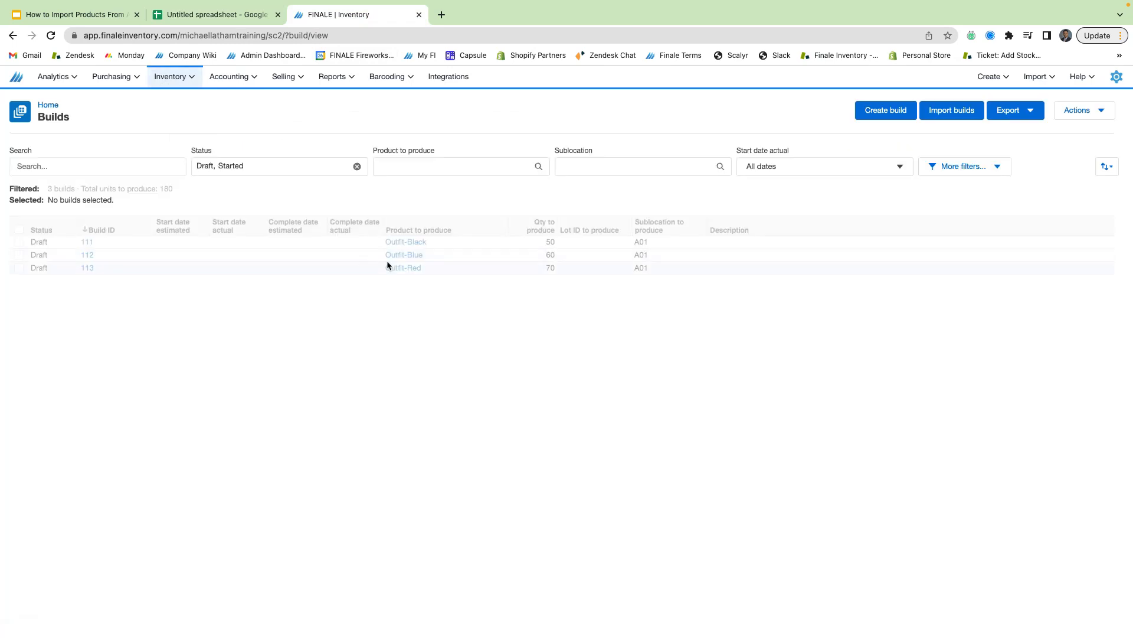
left_click(959, 112)
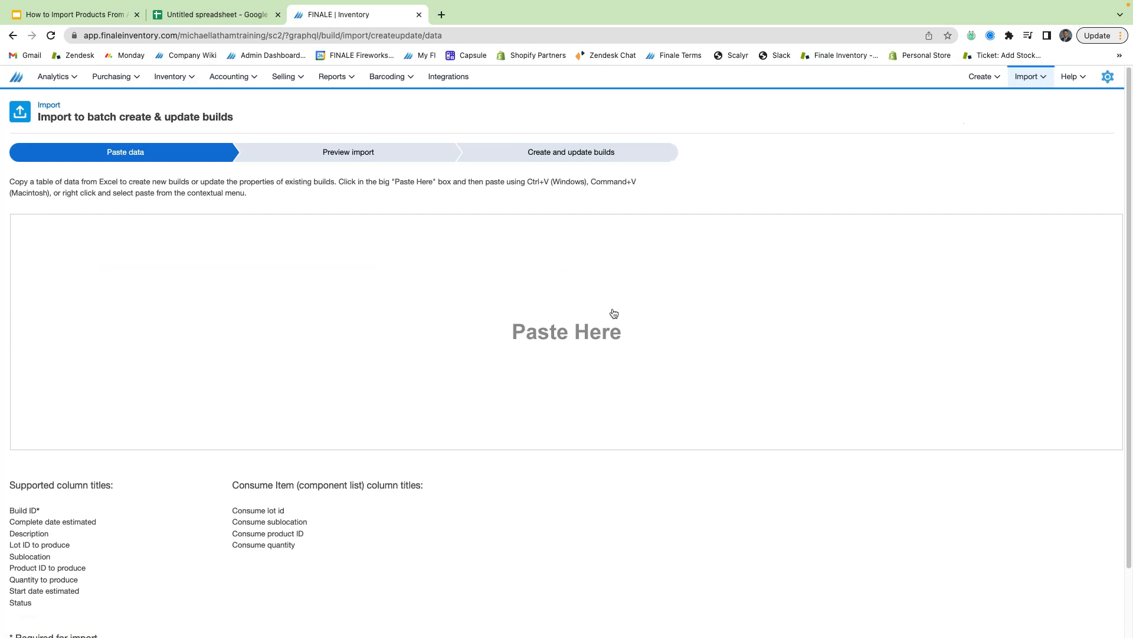
left_click(571, 331)
key("ctrl+v")
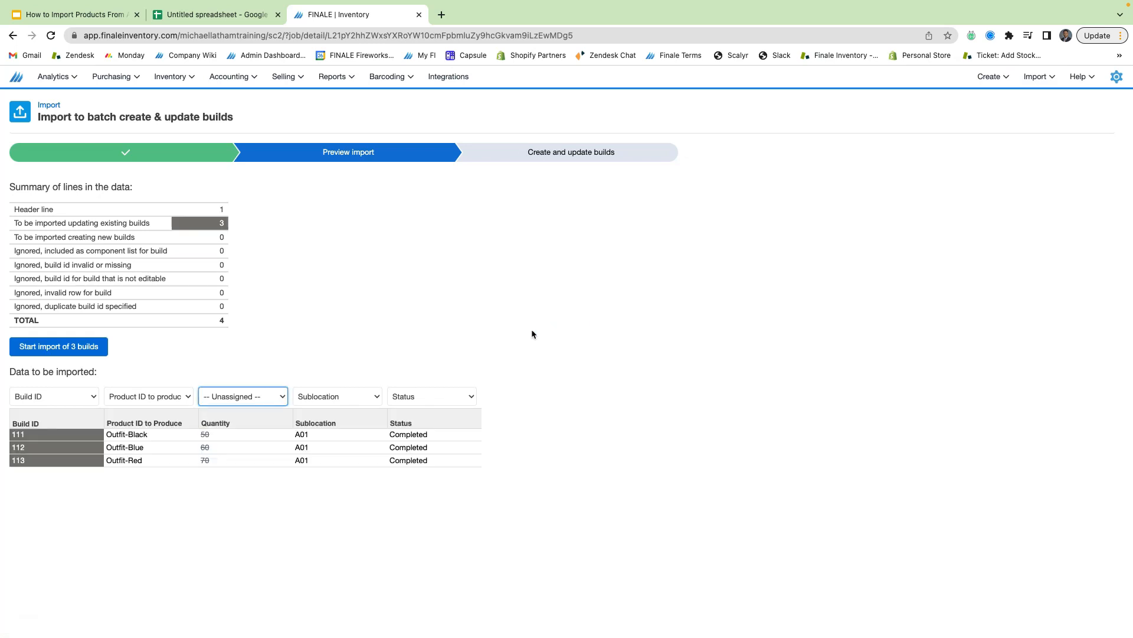
- Map Quantity to Quantity to produce and import builds 111–113 as Completed
left_click(250, 401)
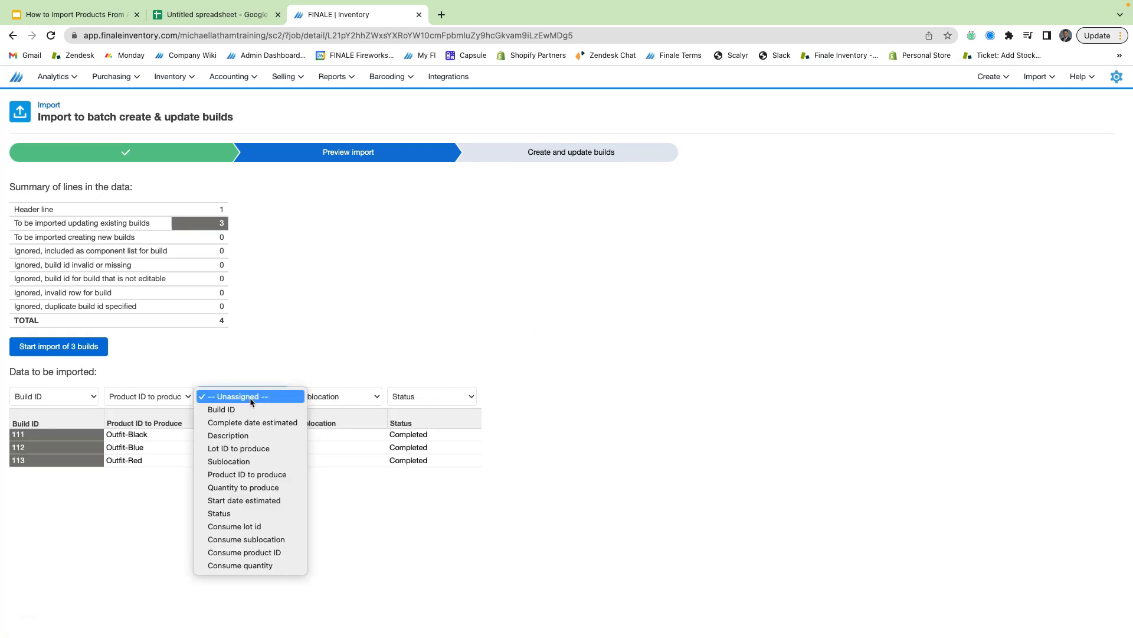
left_click(262, 488)
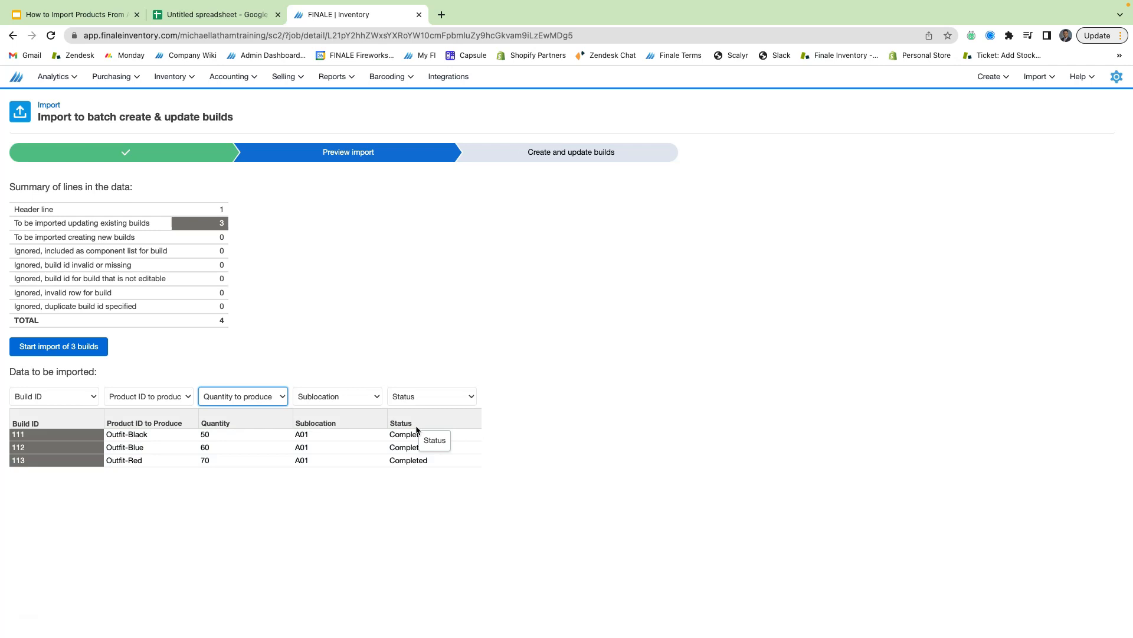
left_click(73, 346)
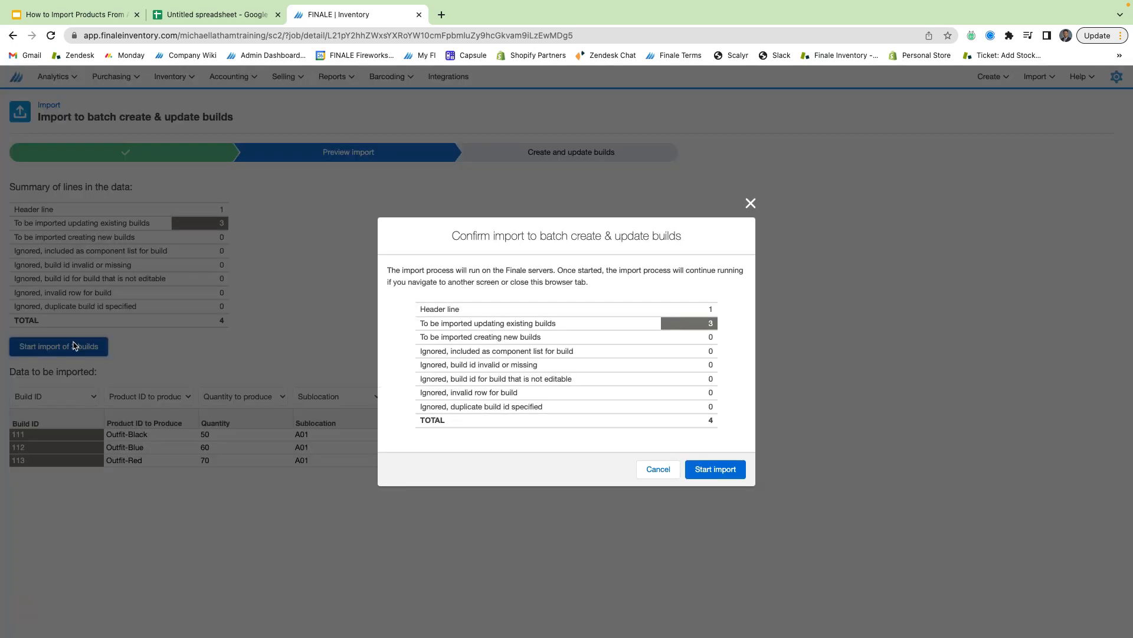
left_click(711, 469)
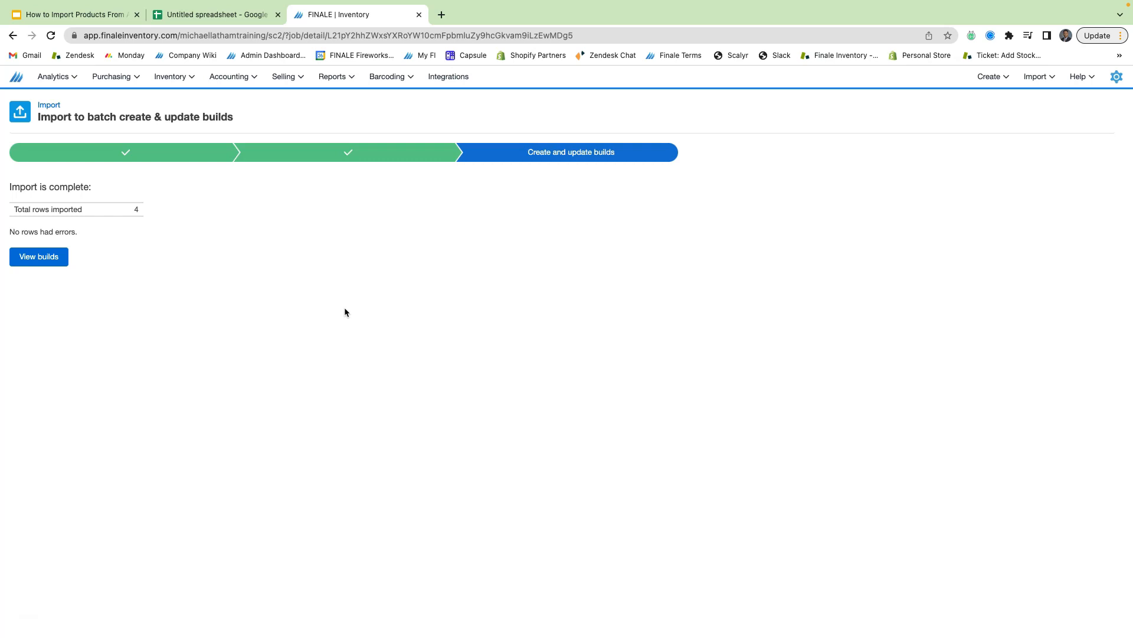
left_click(41, 257)
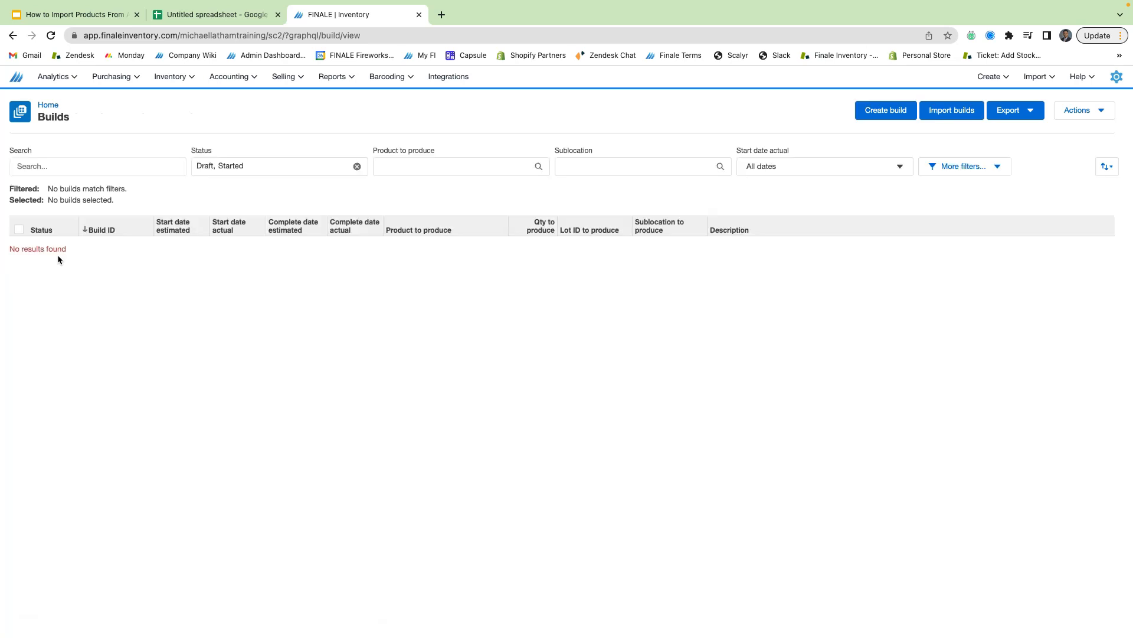
- Filter the Builds list to Completed status instead of Draft and Started
left_click(357, 168)
left_click(291, 165)
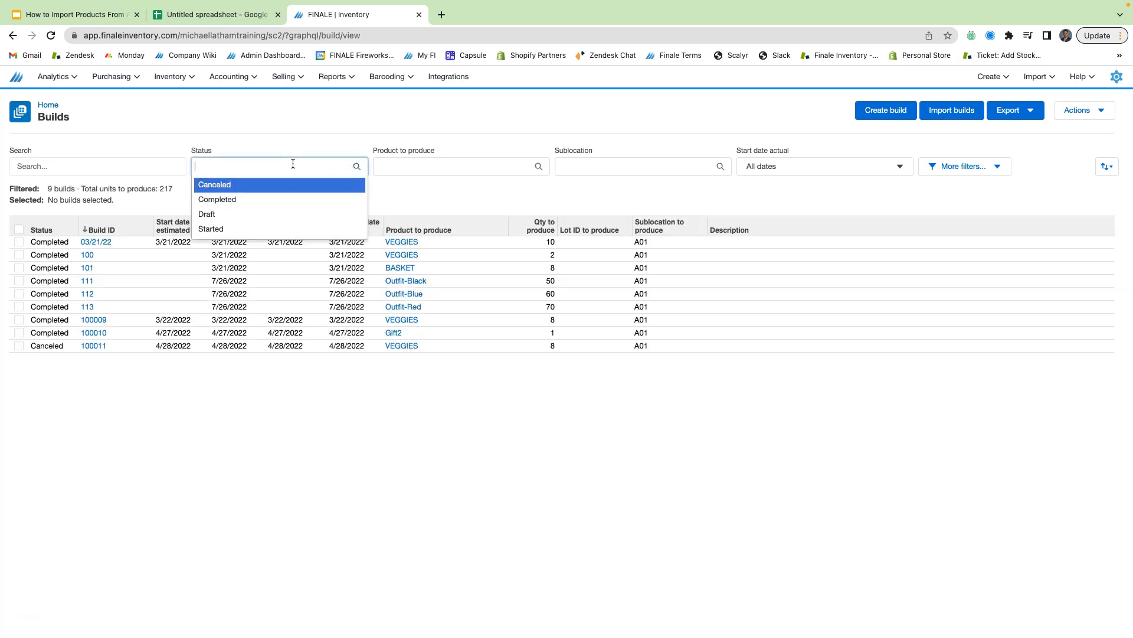
left_click(296, 201)
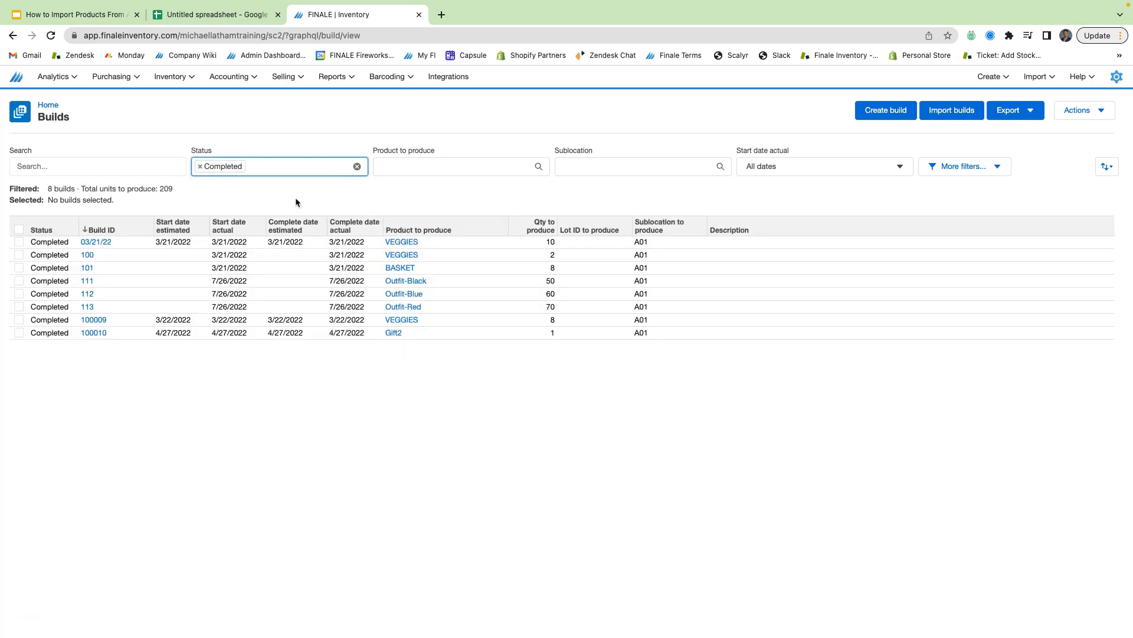